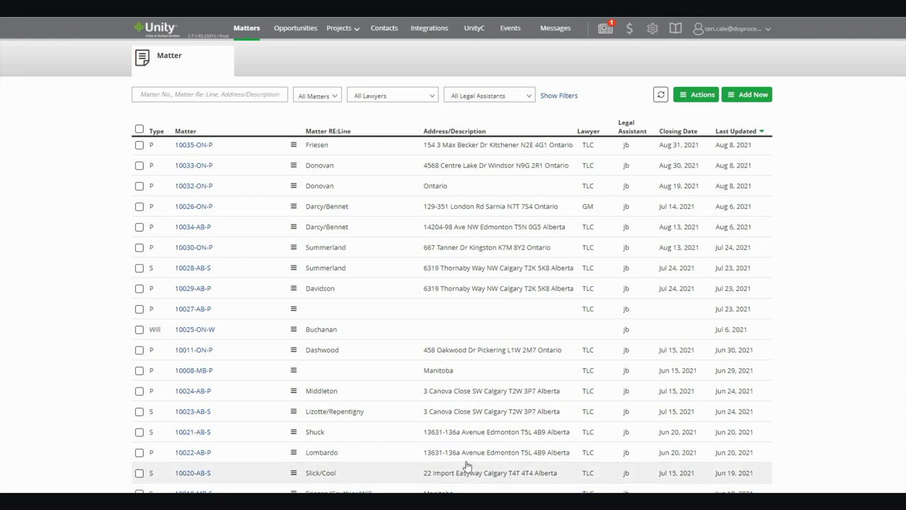
Step: Bring up the DocuSign login from the DocuSign tab of Integration Credentials in account settings
left_click(655, 31)
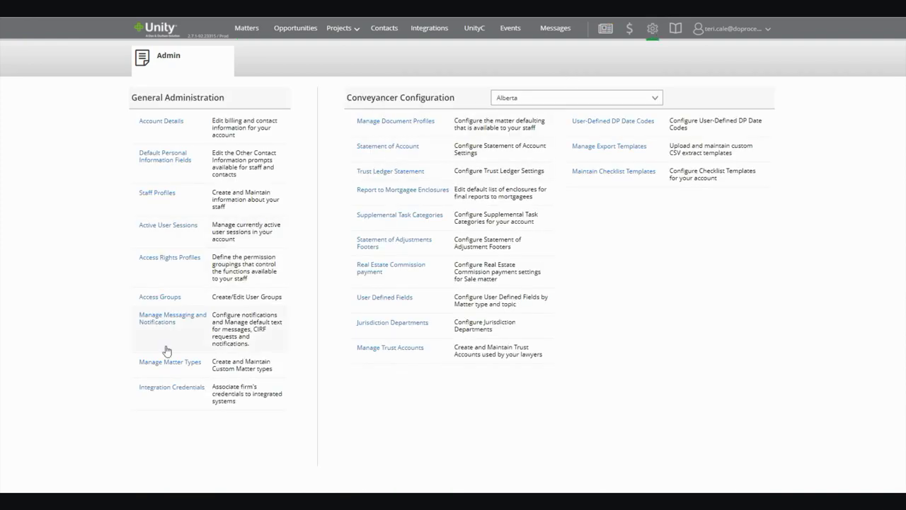
left_click(177, 387)
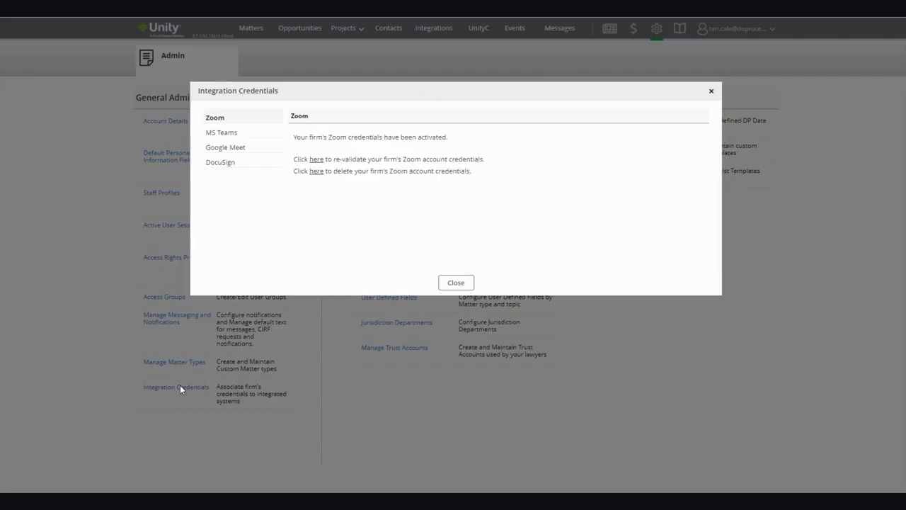
left_click(223, 165)
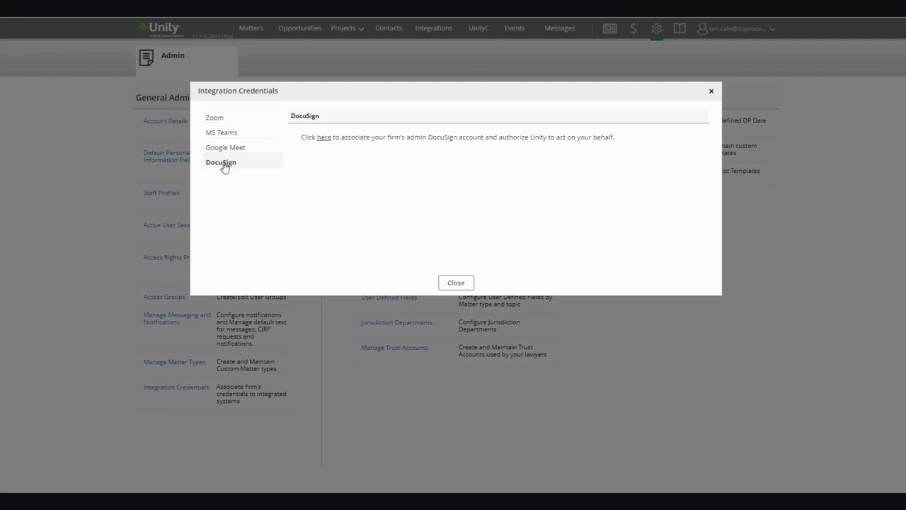
Step: Log in to the firm's DocuSign account to authorize Unity and activate its credentials
left_click(324, 137)
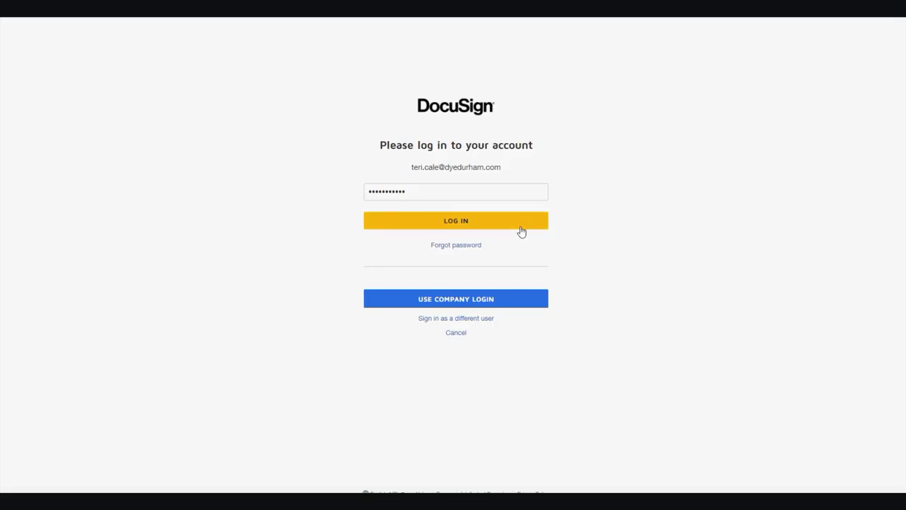
left_click(516, 225)
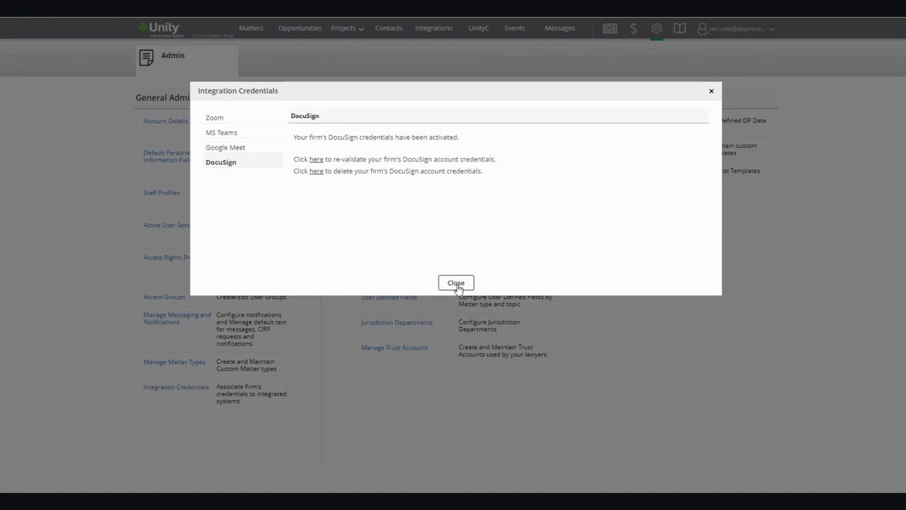
Step: On Matter Opening, set signed remotely and signed digitally to Yes, with DocuSign as signature platform
left_click(456, 282)
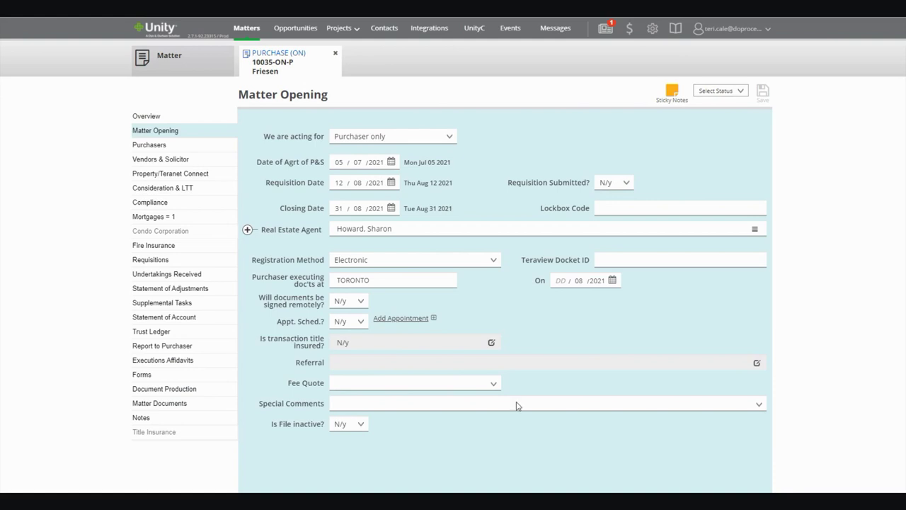
left_click(363, 301)
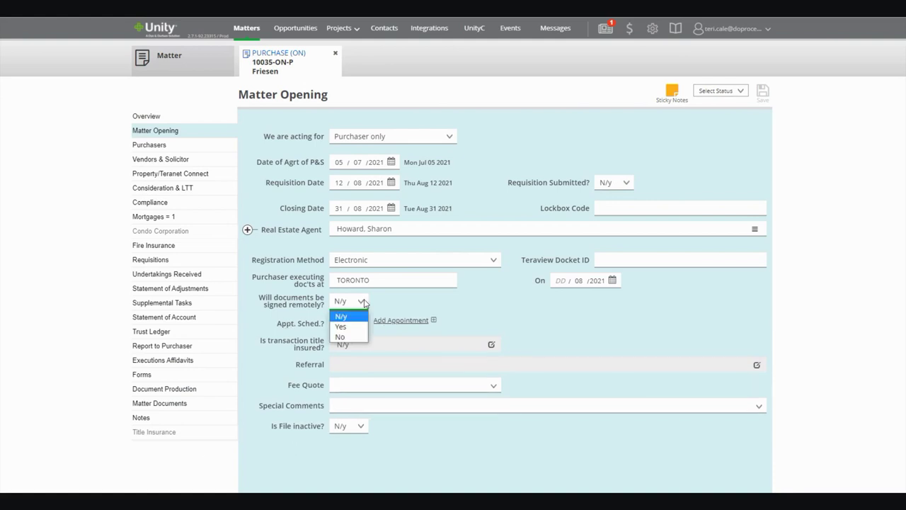
left_click(350, 326)
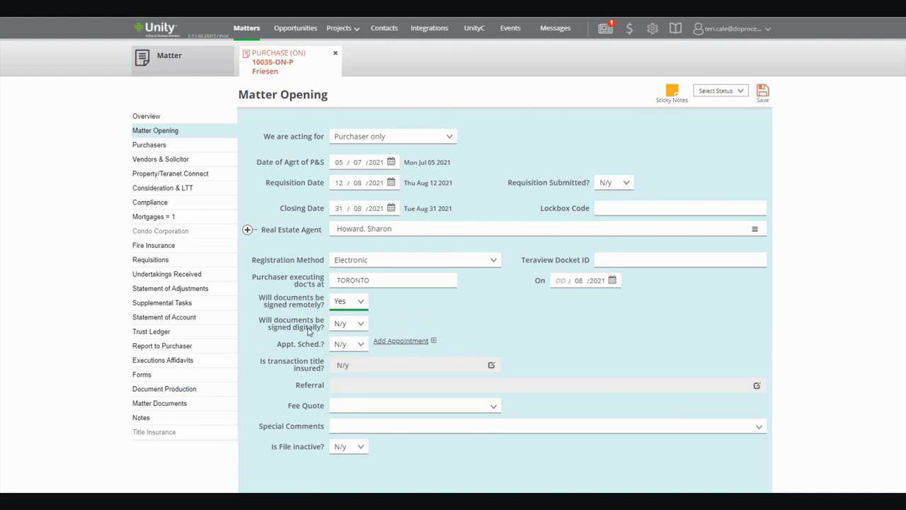
left_click(359, 324)
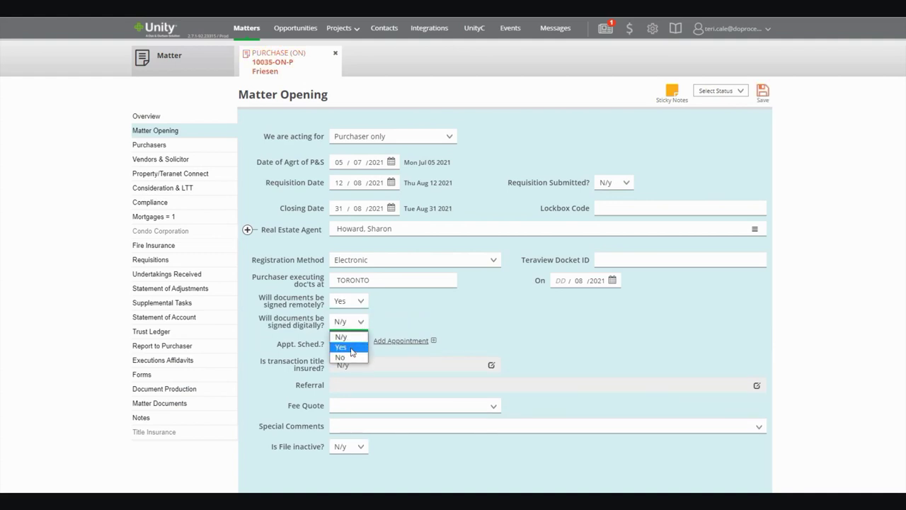
left_click(353, 347)
left_click(626, 323)
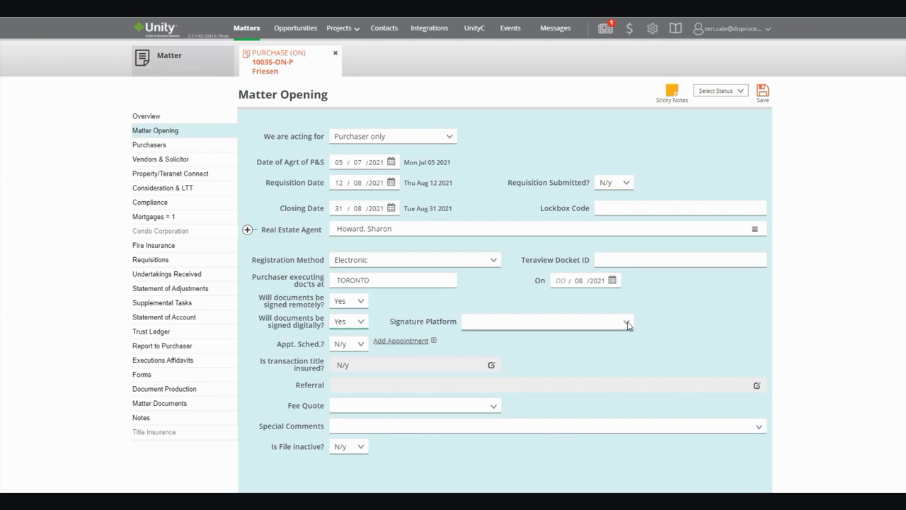
left_click(612, 347)
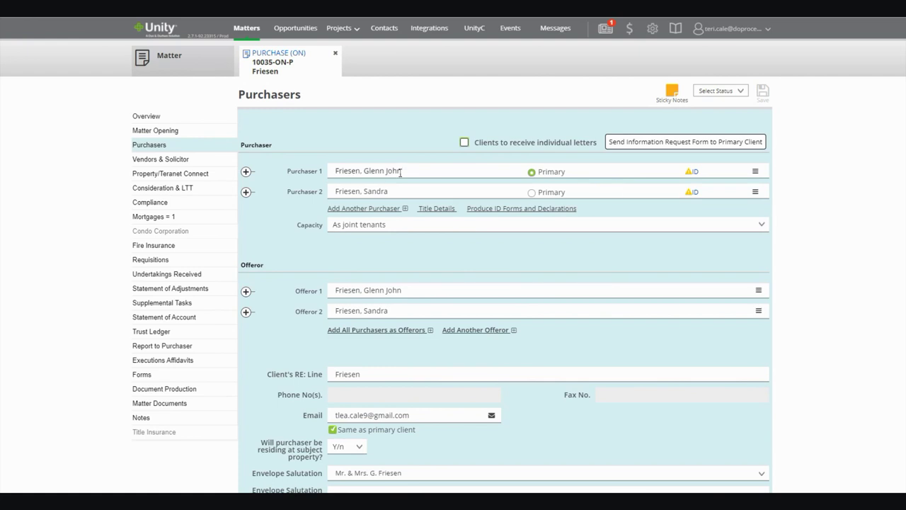
Step: Expand Purchaser 1's profile and scroll down to their Email Address field
left_click(246, 172)
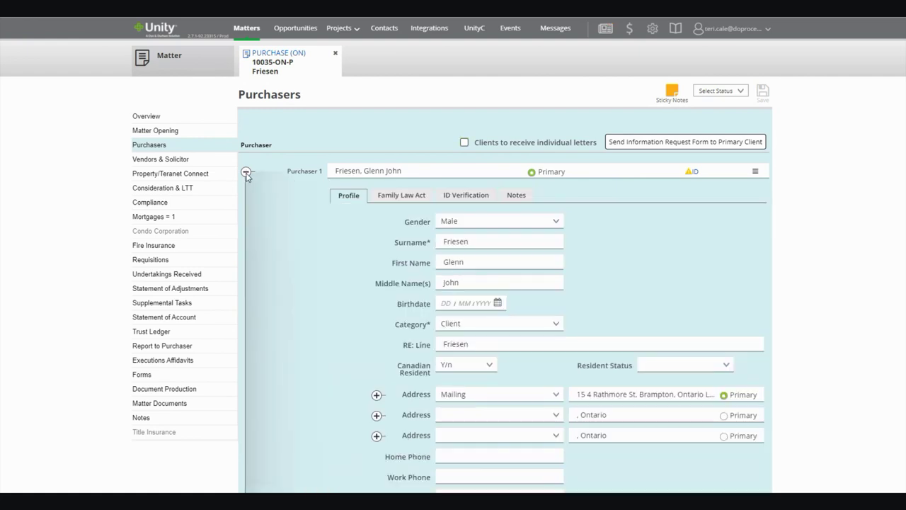
scroll(811, 312, "down", 2)
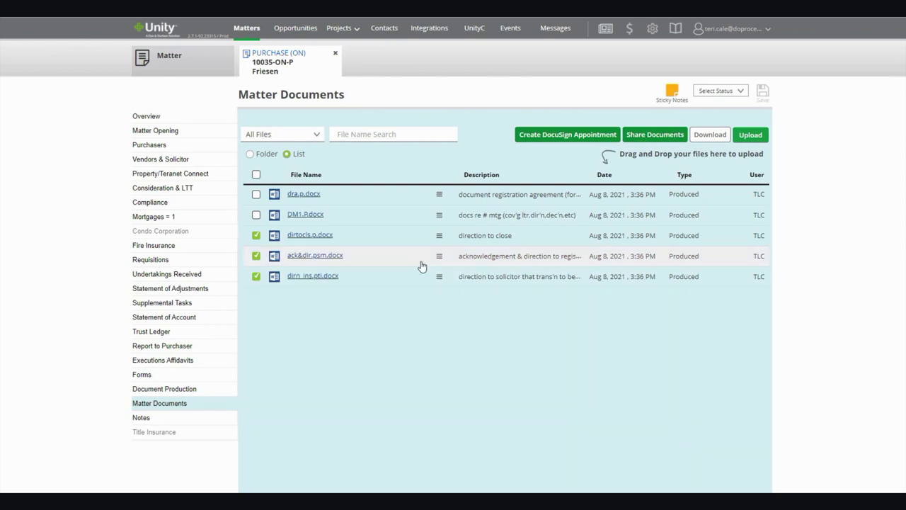
Step: Create a DocuSign appointment inviting All Clients, adding dra.p.docx to the envelope documents
left_click(587, 141)
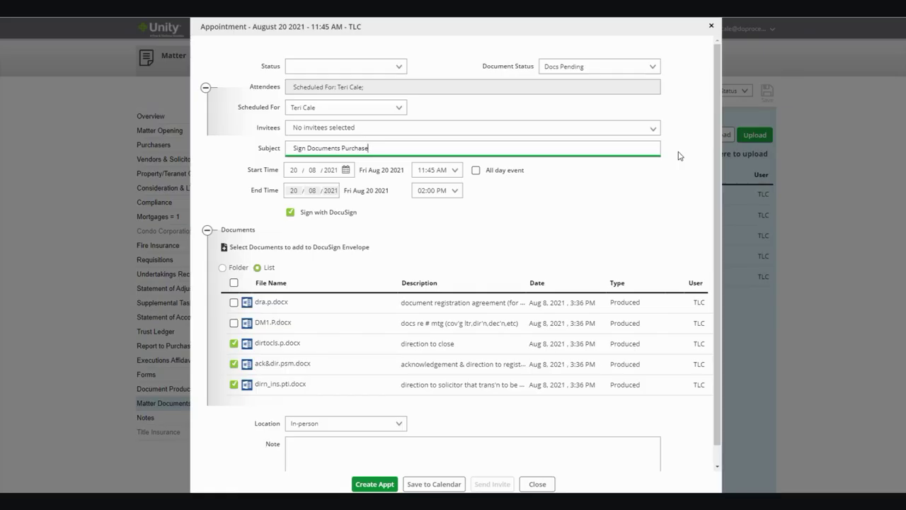
left_click(652, 129)
left_click(296, 145)
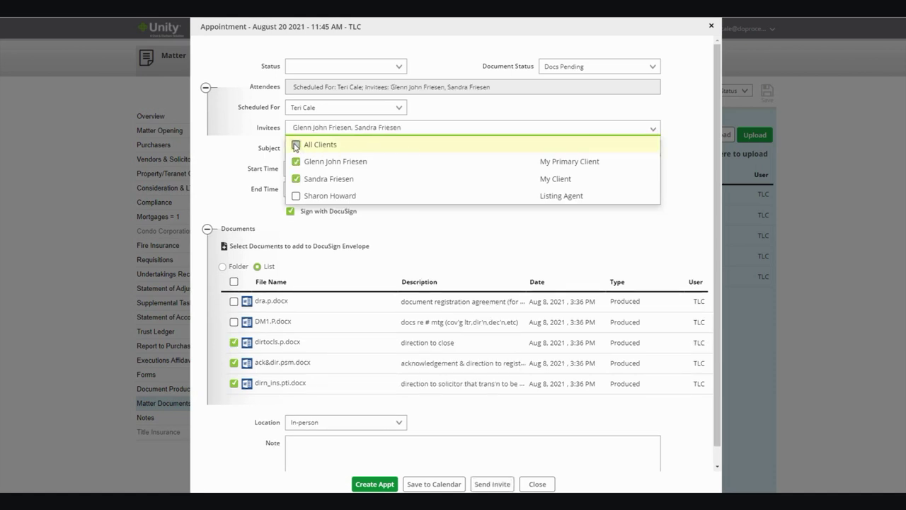
left_click(563, 209)
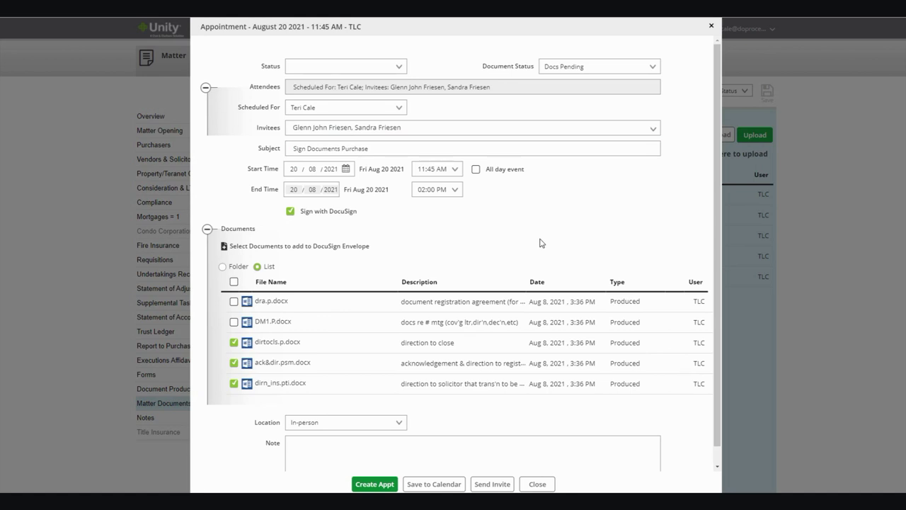
left_click(234, 302)
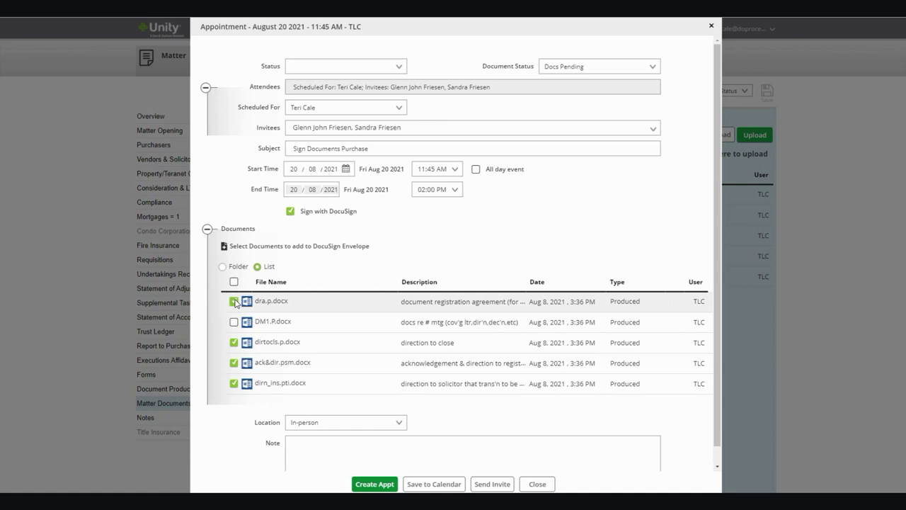
left_click(383, 485)
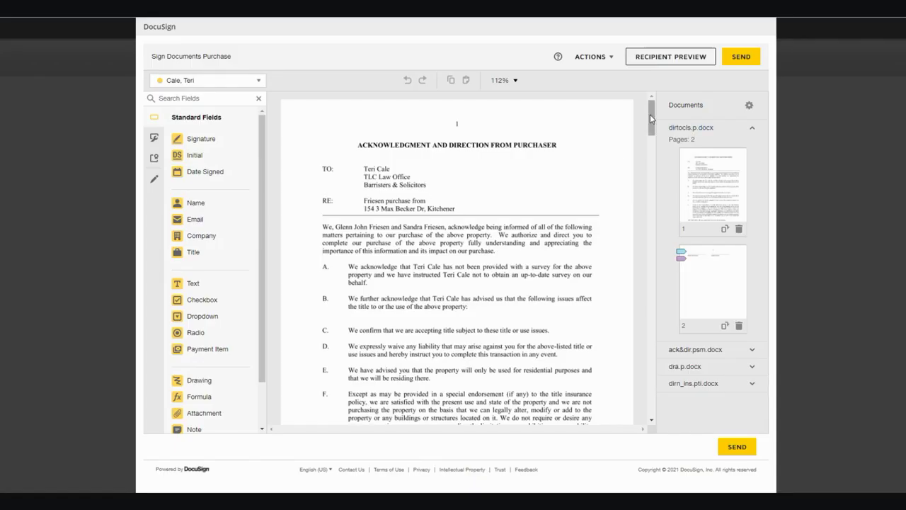
Step: Review the envelope documents' signature fields, then save and close the envelope
left_click_drag(650, 114, 649, 156)
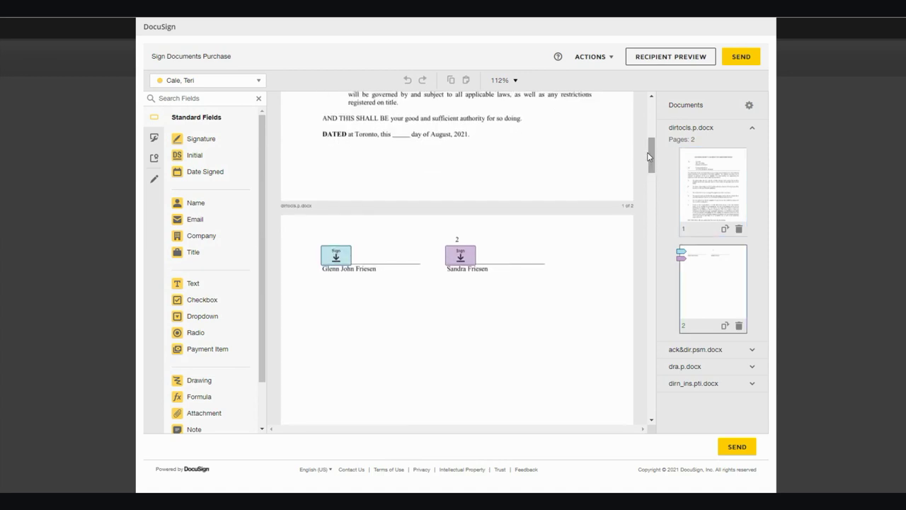
left_click_drag(649, 156, 655, 113)
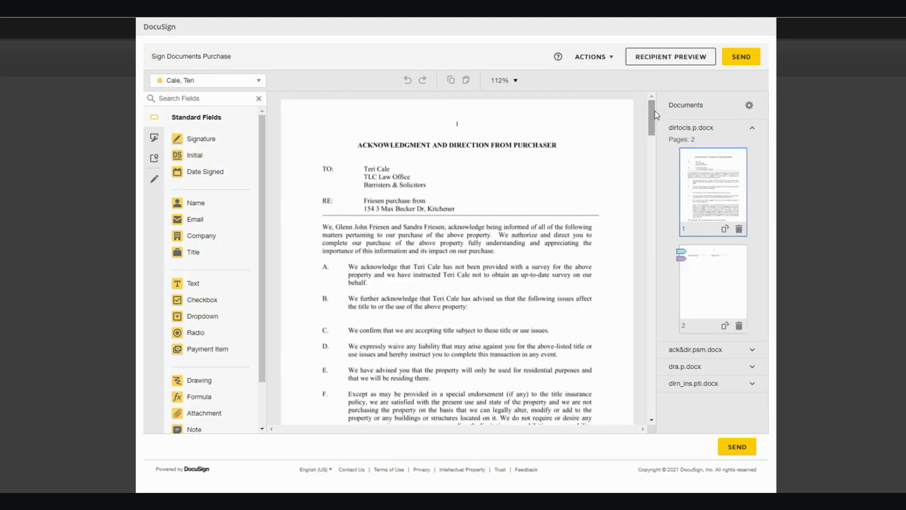
left_click(604, 59)
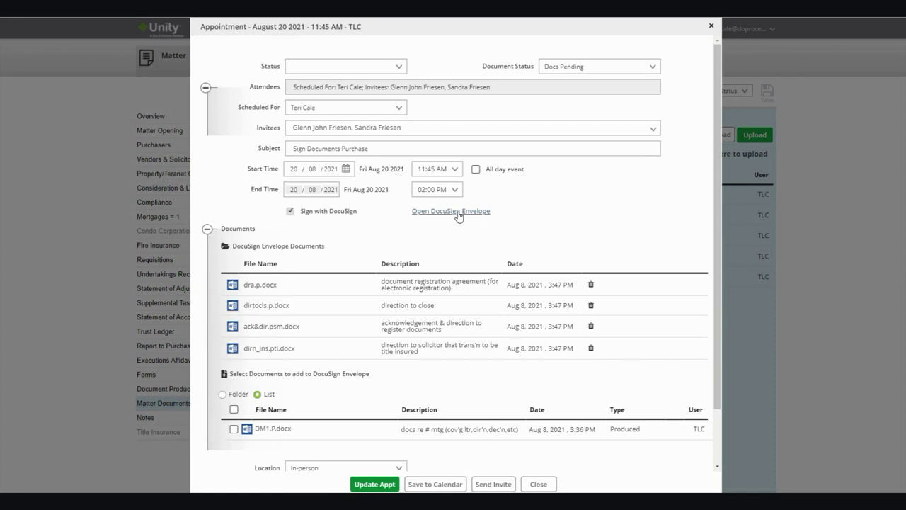
Step: Close the appointment and switch to matter 10033-ON-P's Matter Documents
left_click(559, 485)
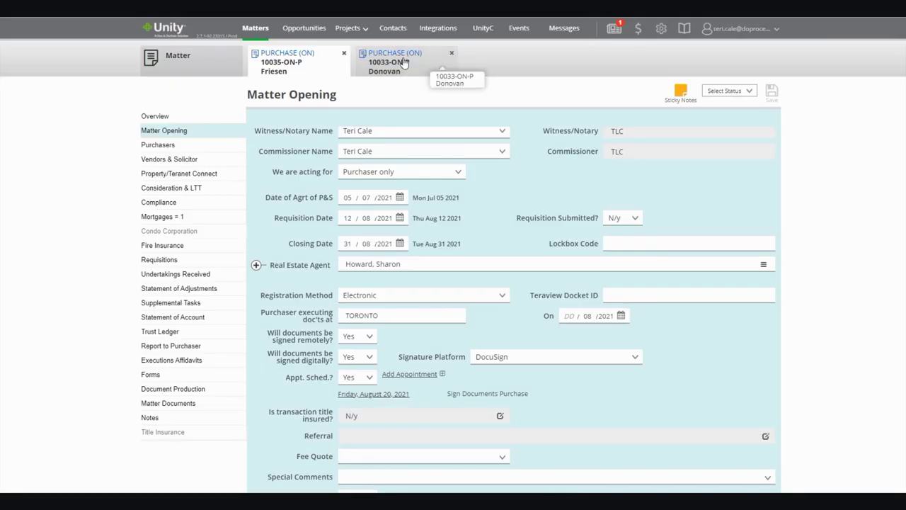
left_click(404, 61)
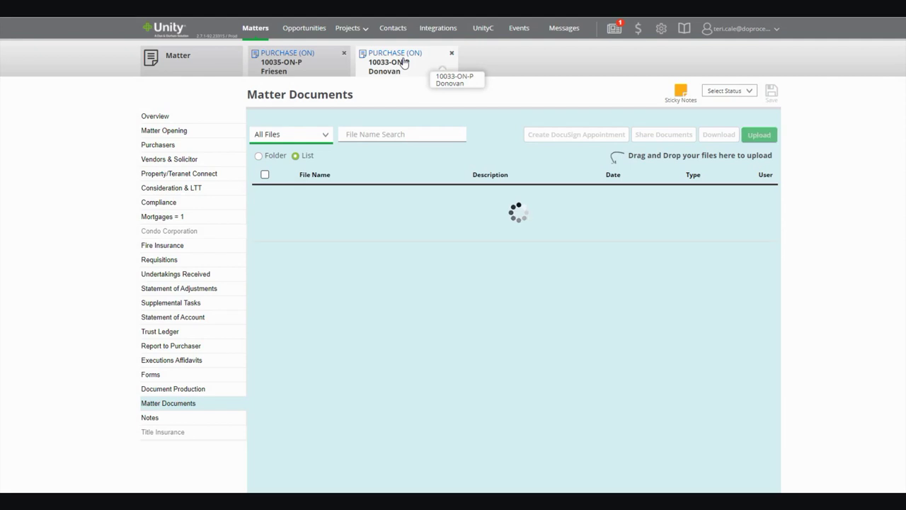